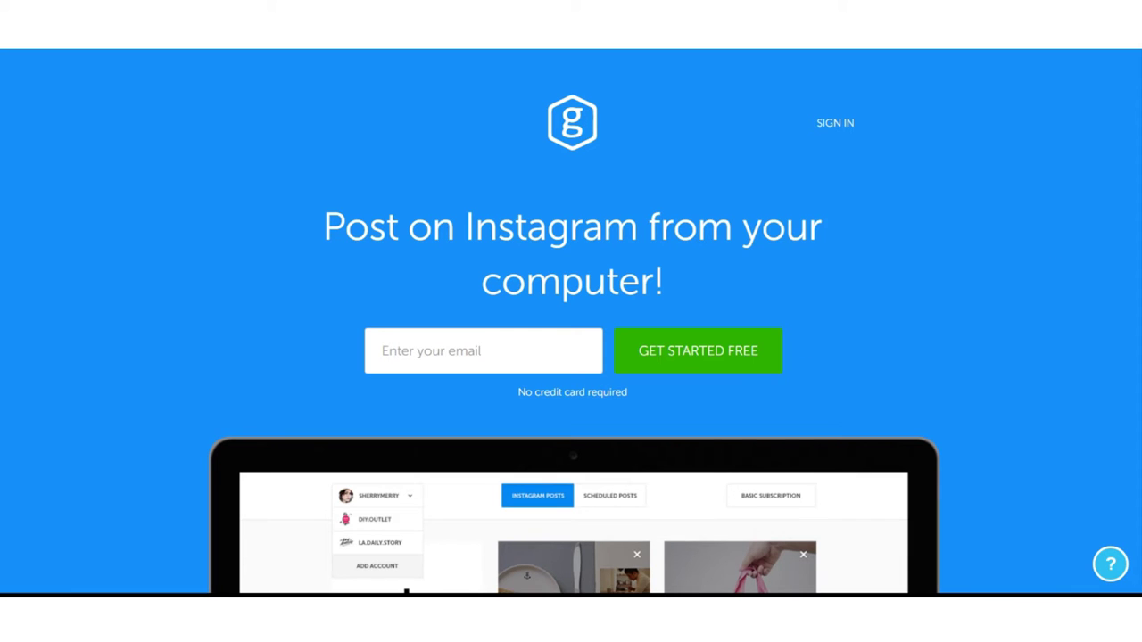
Sign in to the Grum dashboard and open the account selector to view connected Instagram accounts.
scroll(571, 339, down, 5)
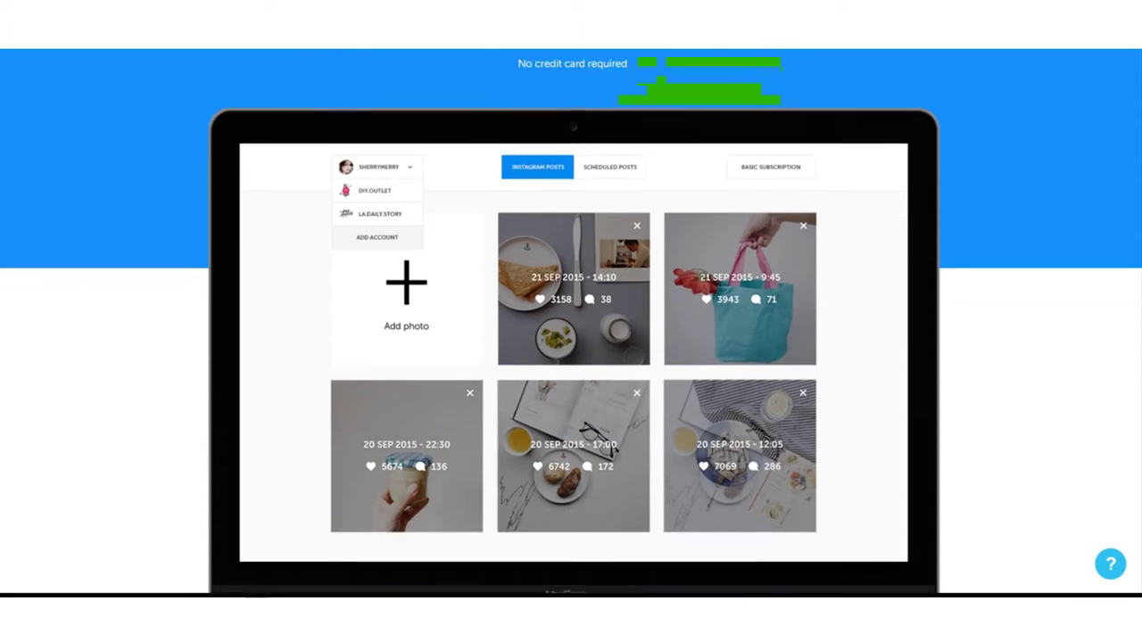
scroll(571, 339, down, 6)
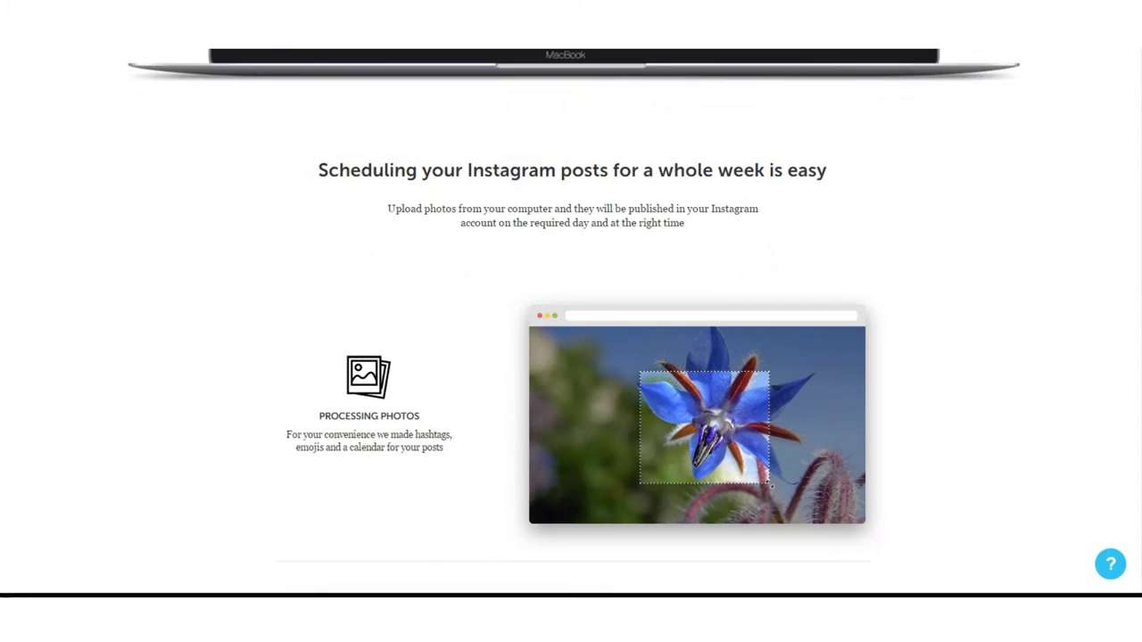
scroll(571, 339, down, 5)
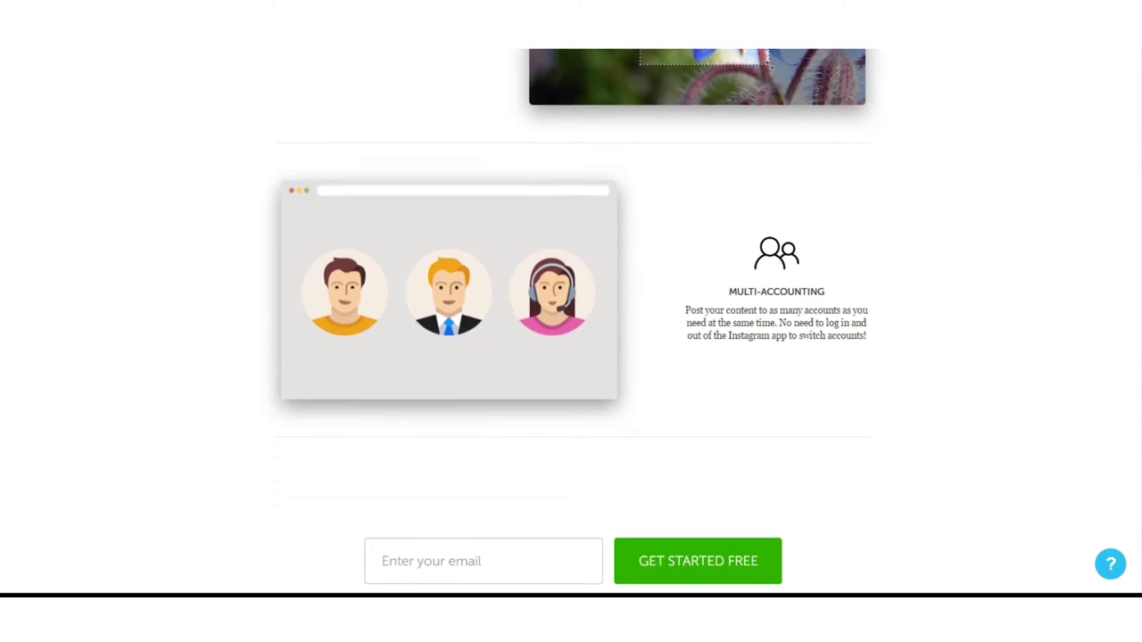
scroll(571, 339, down, 2)
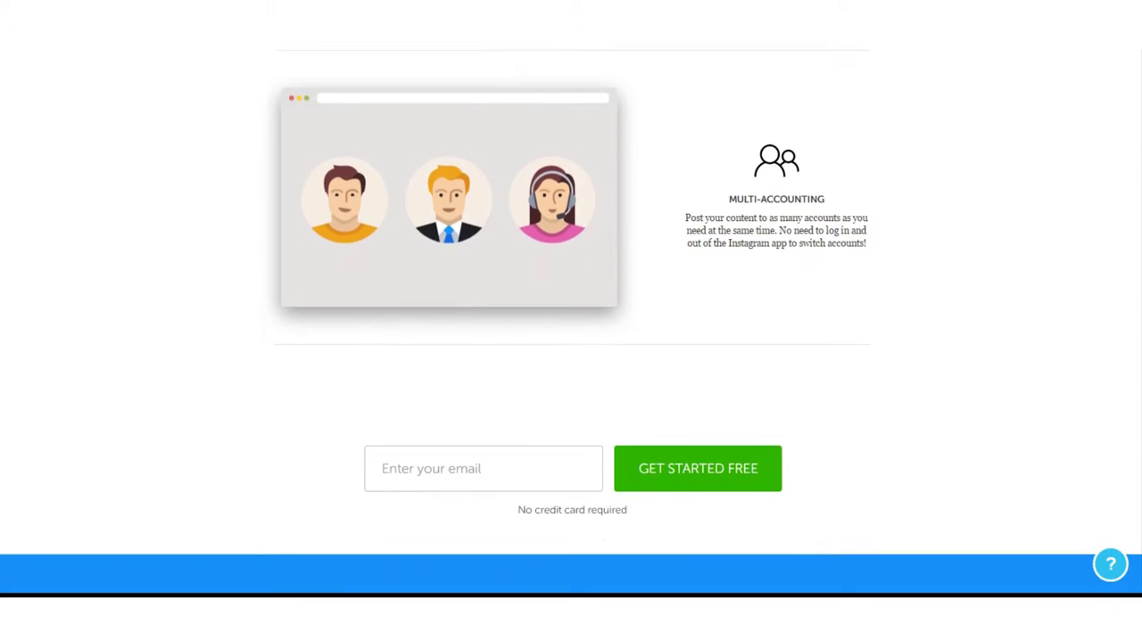
scroll(571, 339, up, 15)
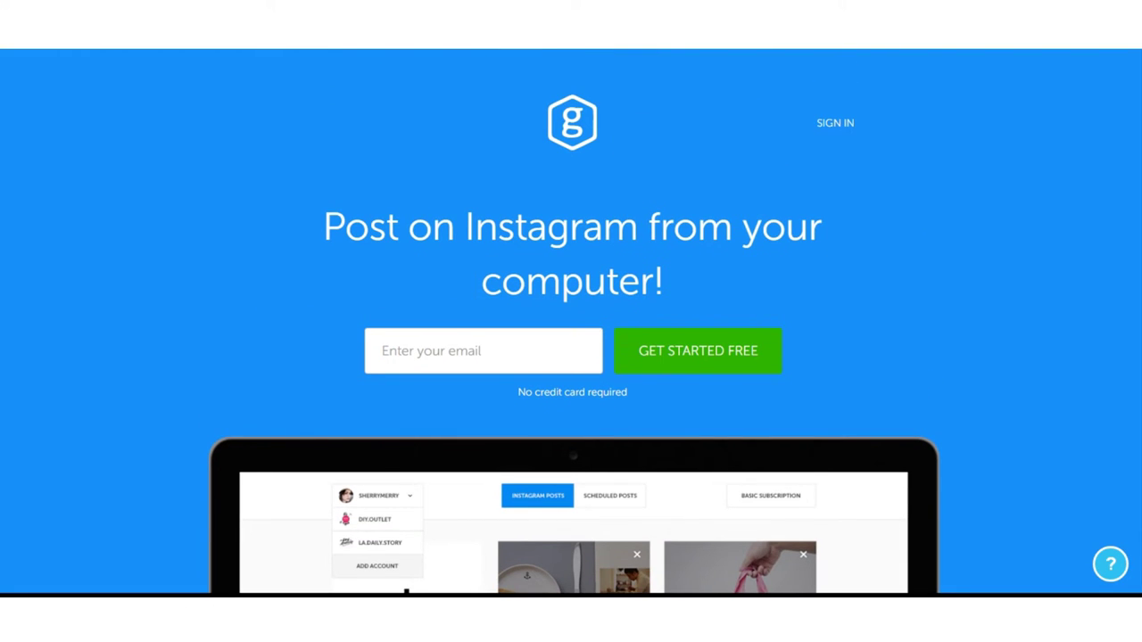
click(836, 122)
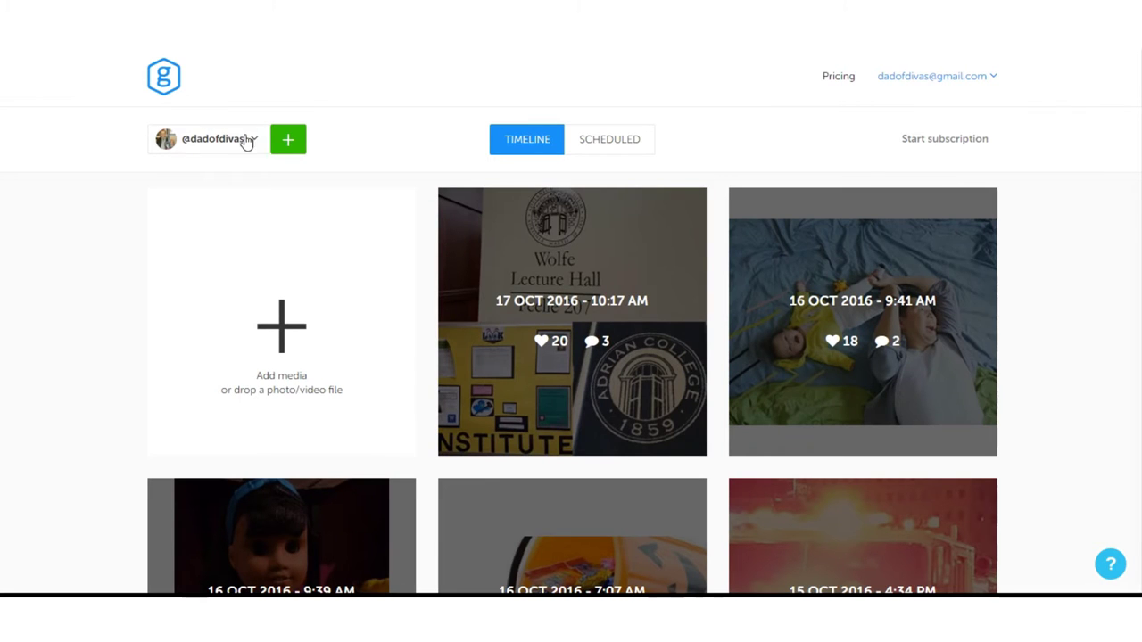
click(253, 143)
click(299, 333)
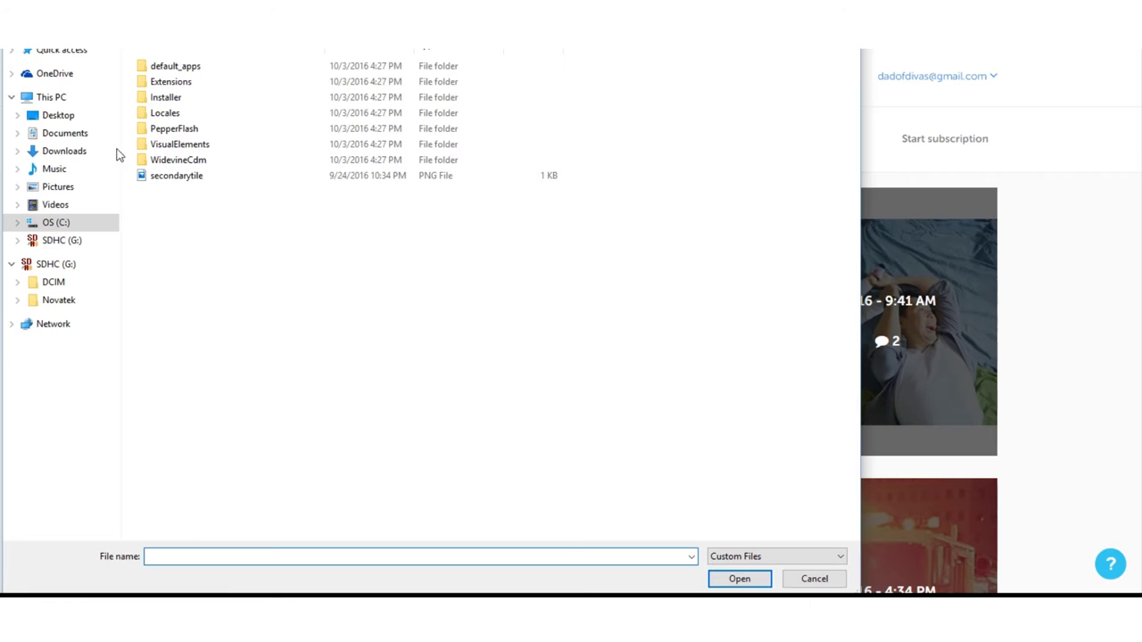
click(82, 195)
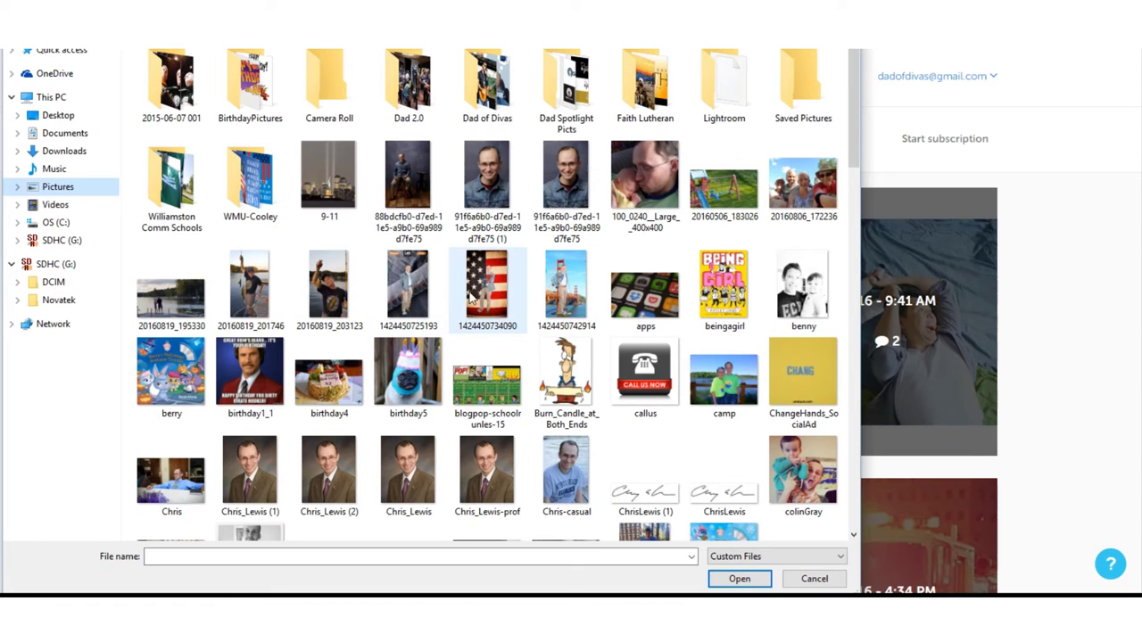
double_click(408, 303)
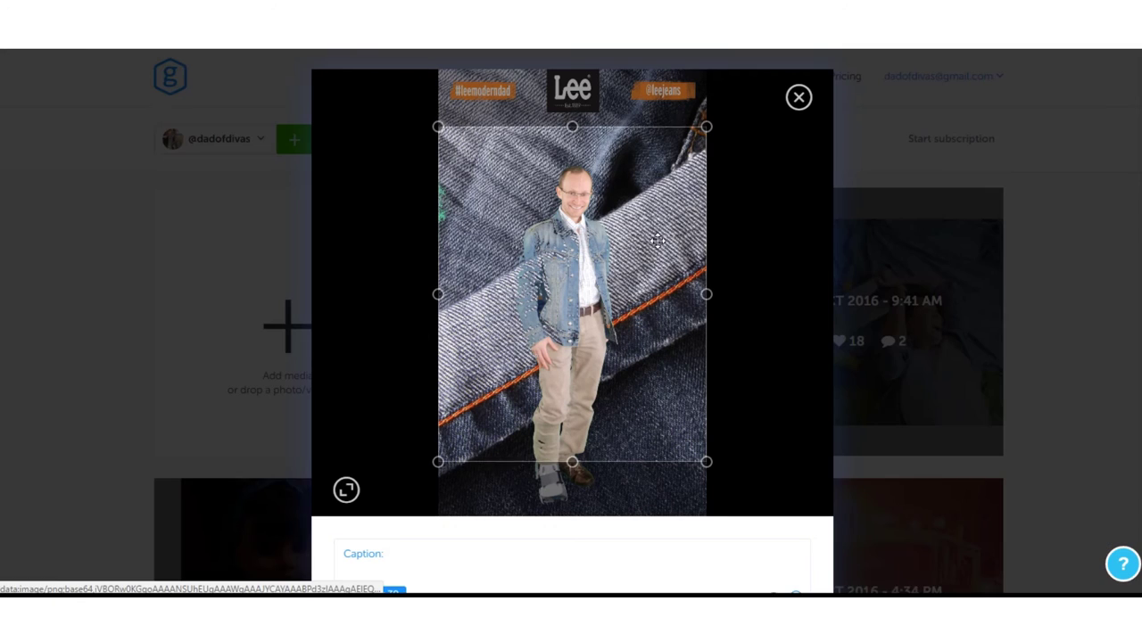
Move the crop frame to the photo's top edge and enter a placeholder caption.
mouse_move(660, 242)
mouse_down()
mouse_move(658, 271)
mouse_move(658, 257)
mouse_up()
drag(658, 194, 658, 163)
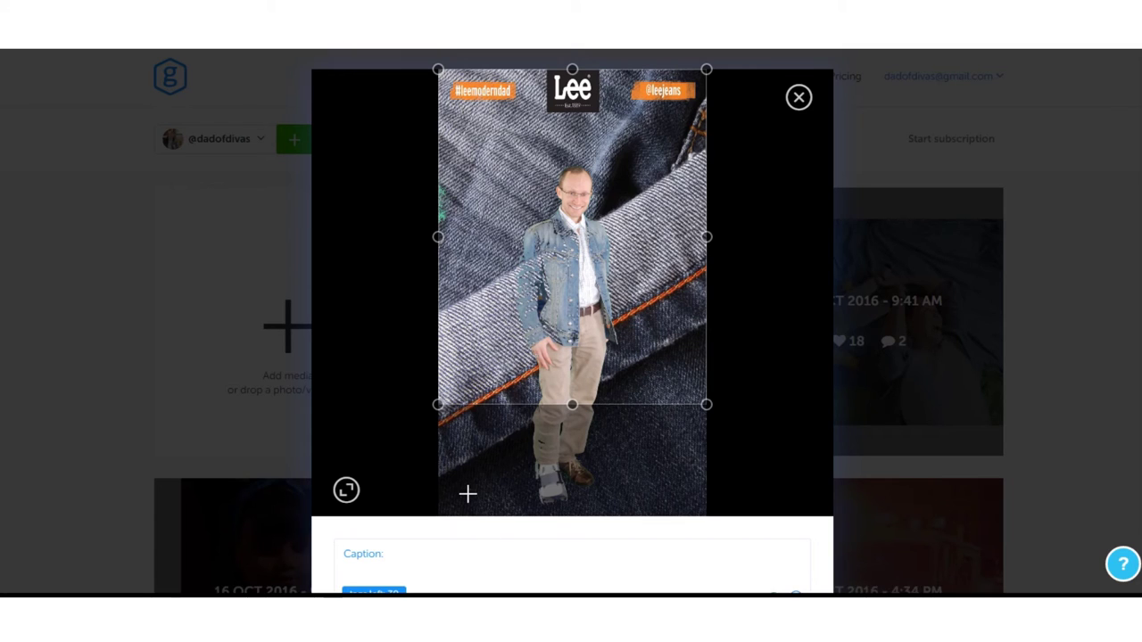
text(hsdjhfldkshflsdfljdlksfjlksdjflkjsdfl)
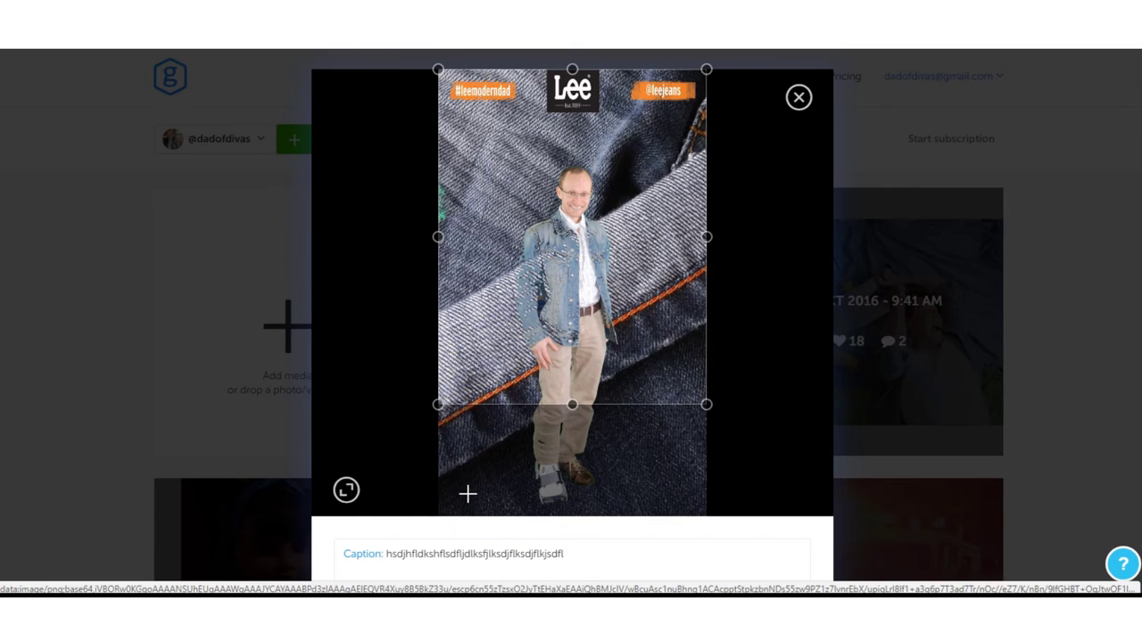
scroll(482, 497, down, 2)
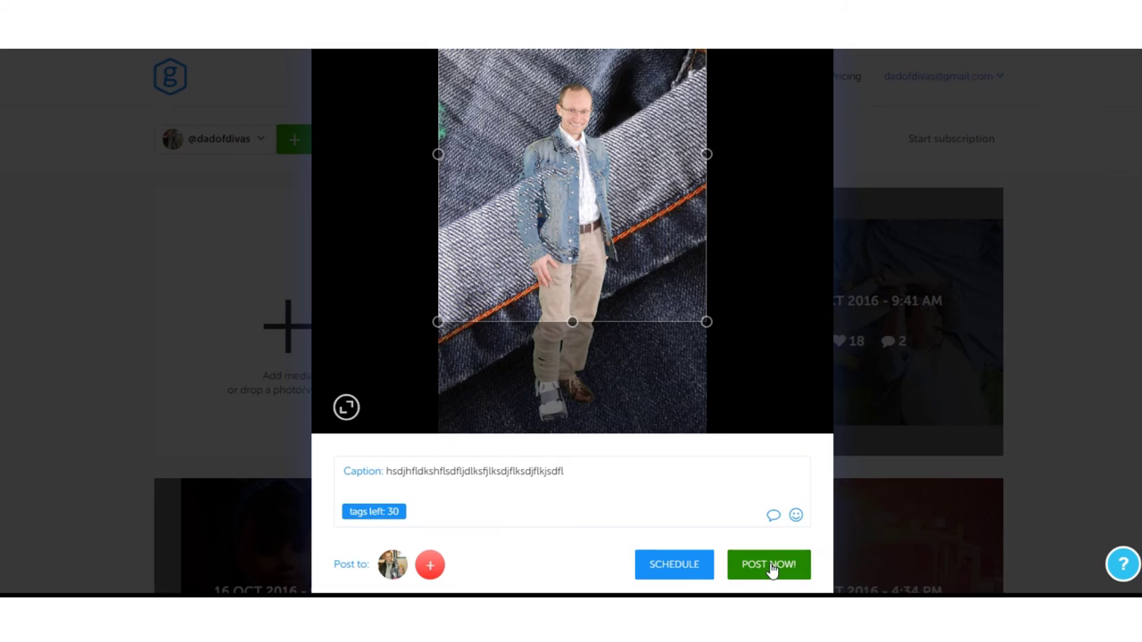
Switch the post to scheduled, prefilled with 2016-10-19 at 07:37 AM.
click(676, 561)
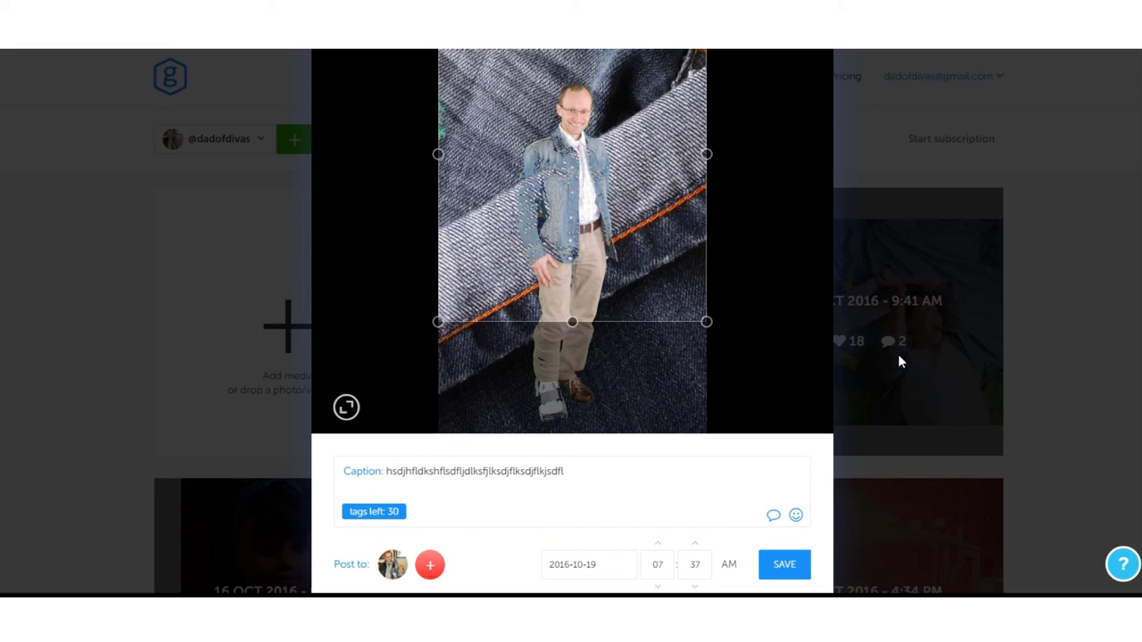
scroll(571, 285, up, 1)
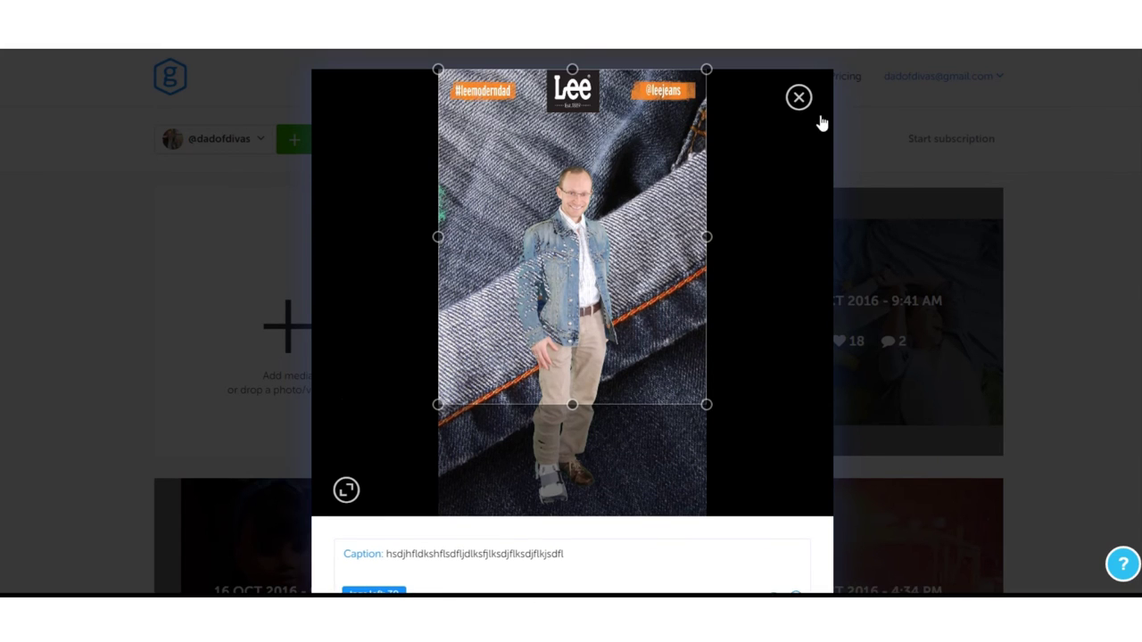
Close the post editor without saving the draft.
click(799, 98)
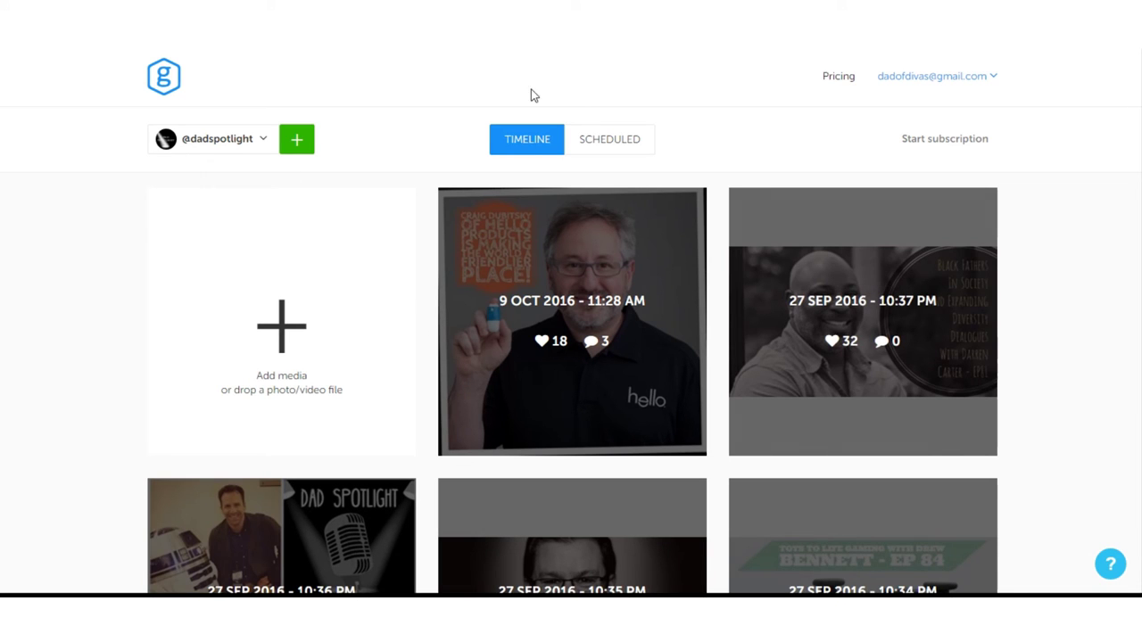
click(838, 77)
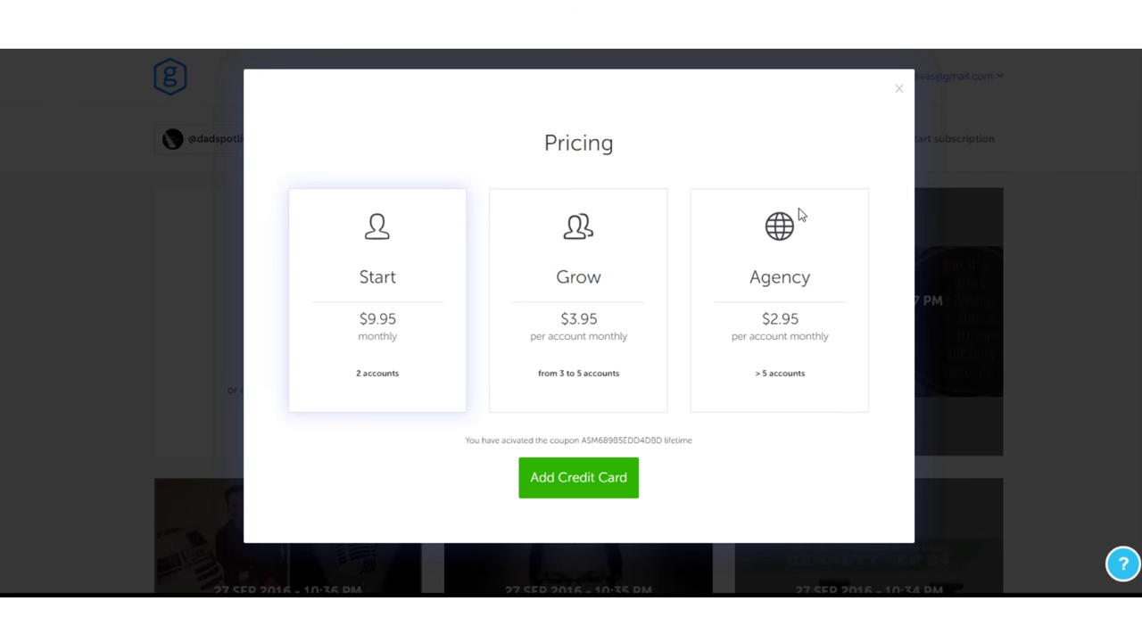
click(899, 91)
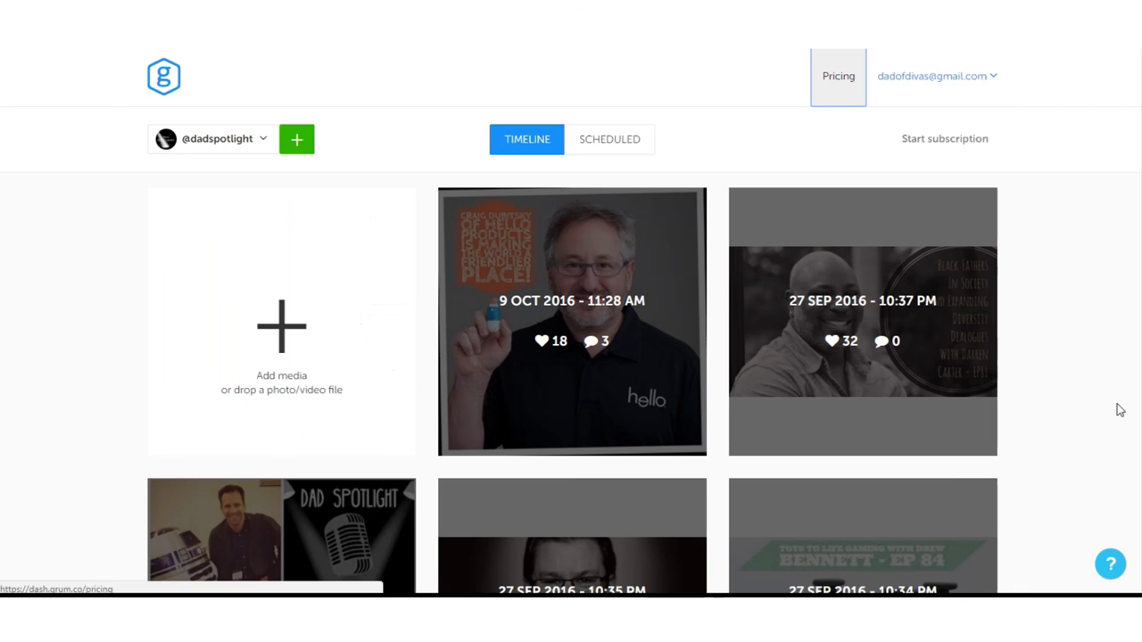